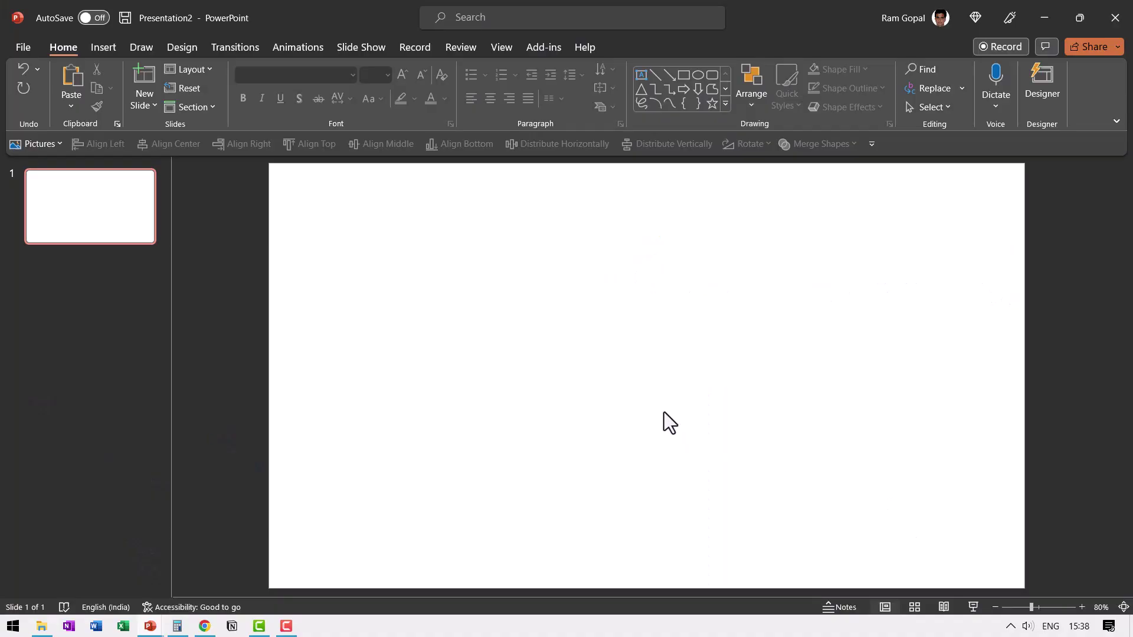
- Draw a rectangle filling the whole slide (19.05 × 33.87 cm) and give it no outline
click(684, 76)
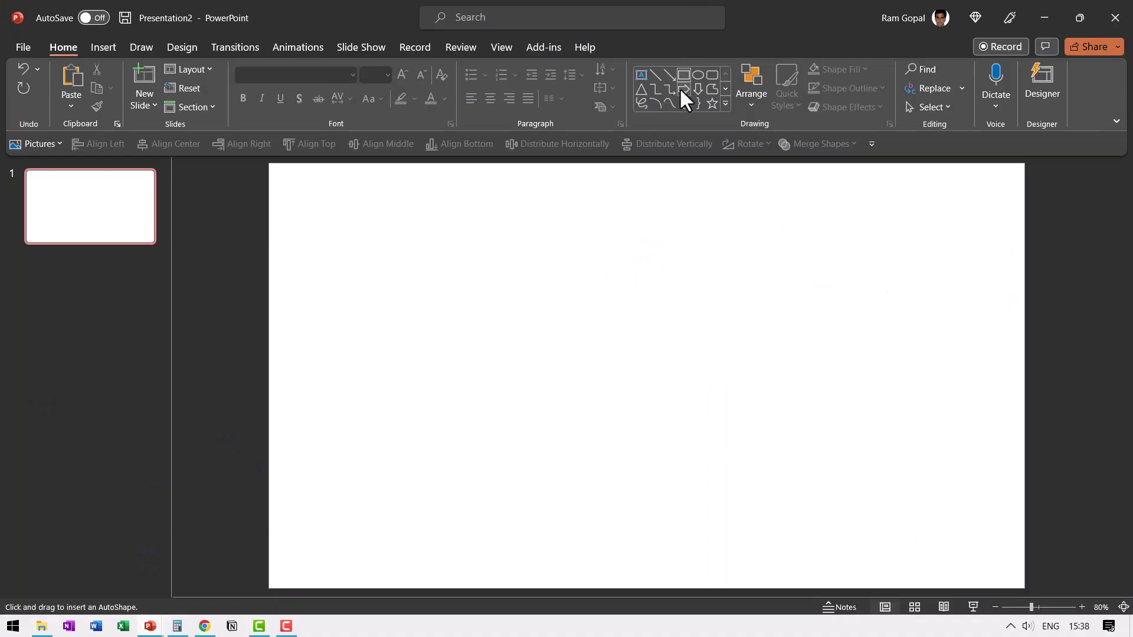
drag(268, 163, 1020, 585)
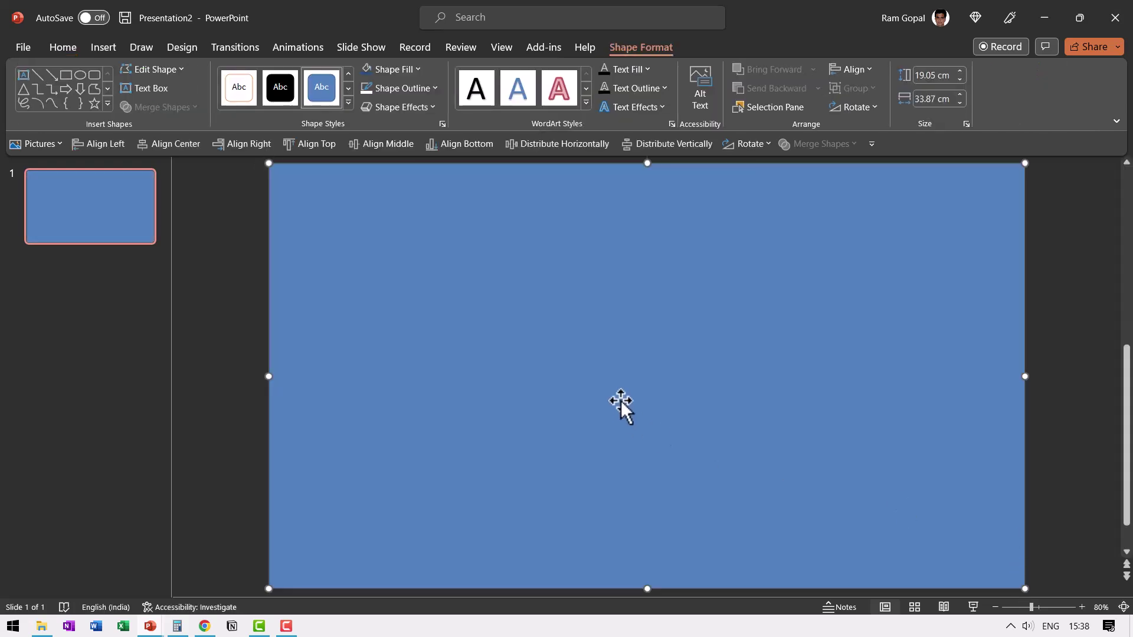
click(399, 93)
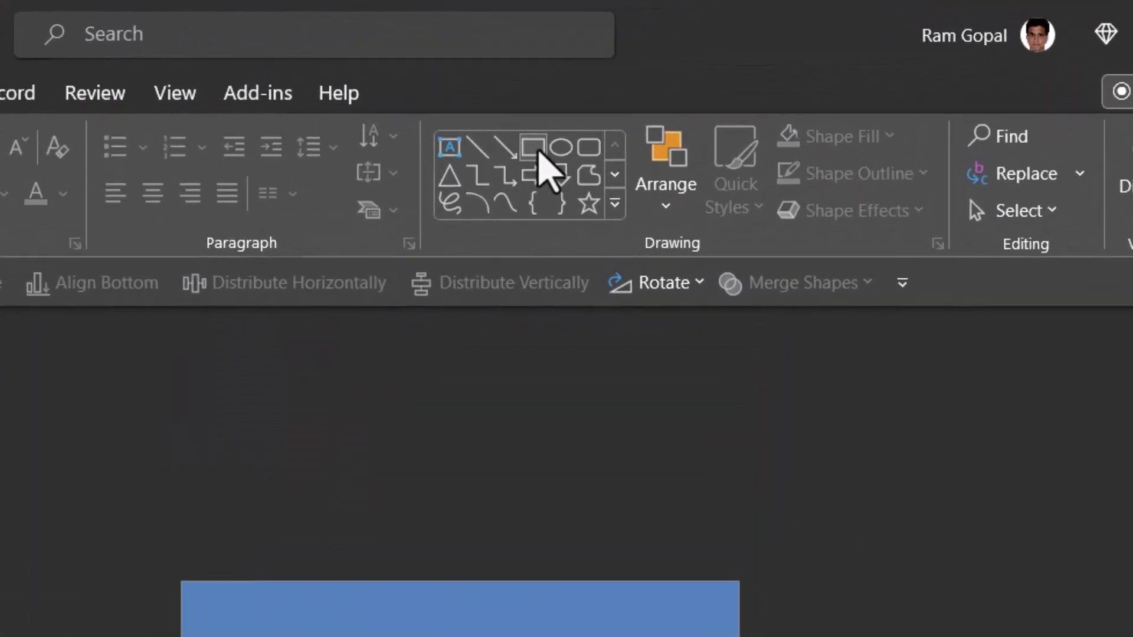
- Lock the Rectangle drawing mode so several rectangles can be drawn in a row
right_click(583, 124)
click(615, 177)
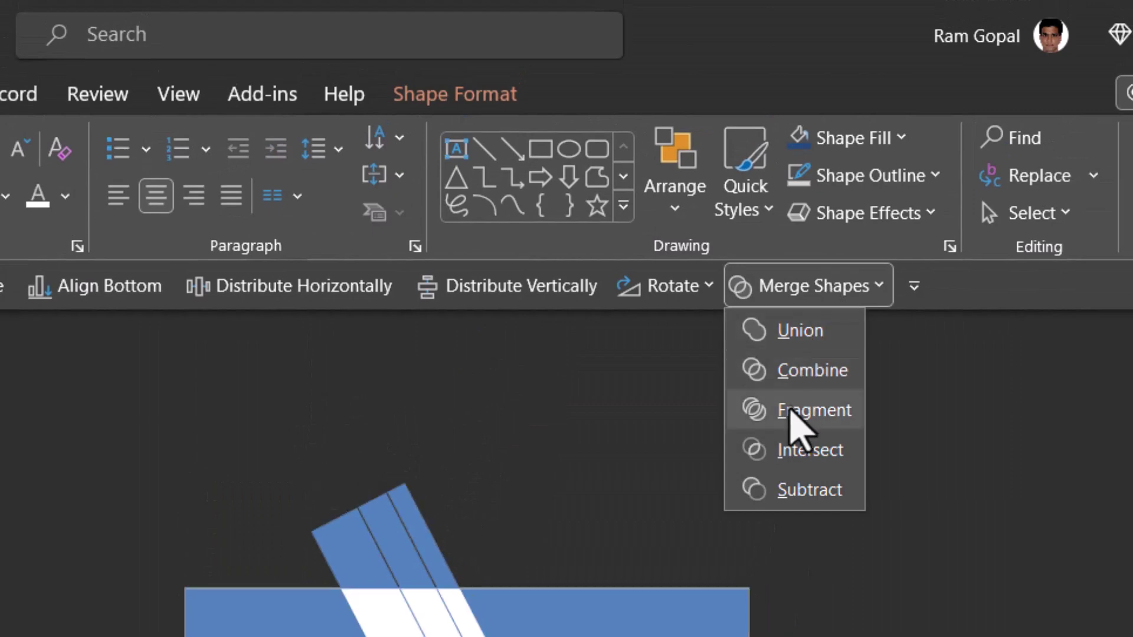
- Fragment the strips against the background and delete the pieces overhanging the slide's top and bottom
click(790, 411)
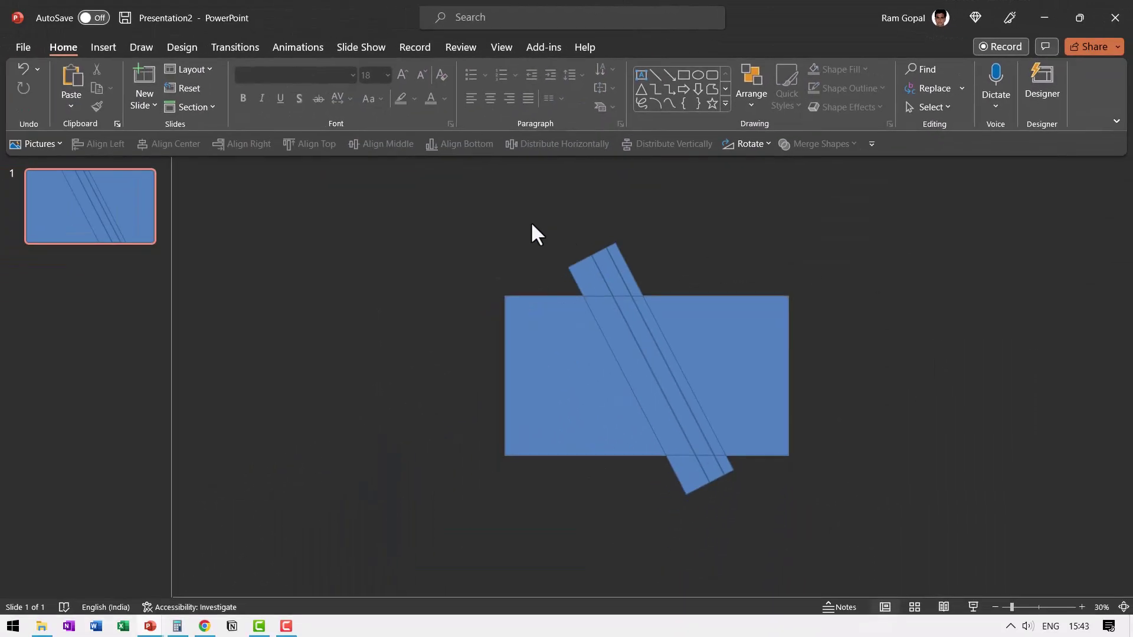
drag(241, 435, 678, 636)
key(Delete)
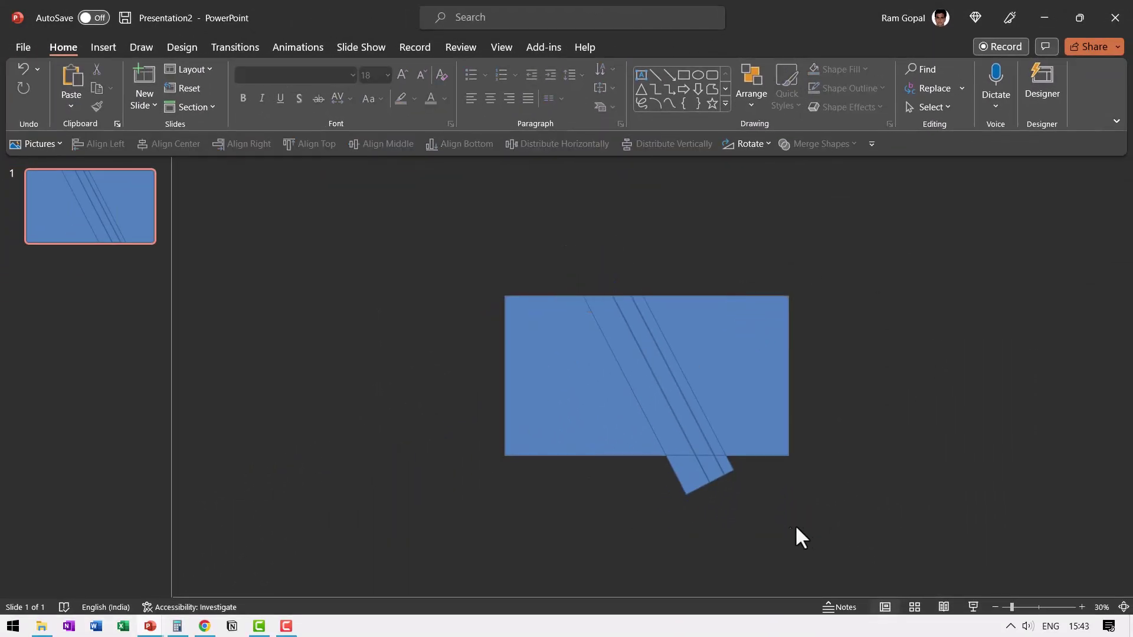
drag(771, 536, 602, 453)
key(Delete)
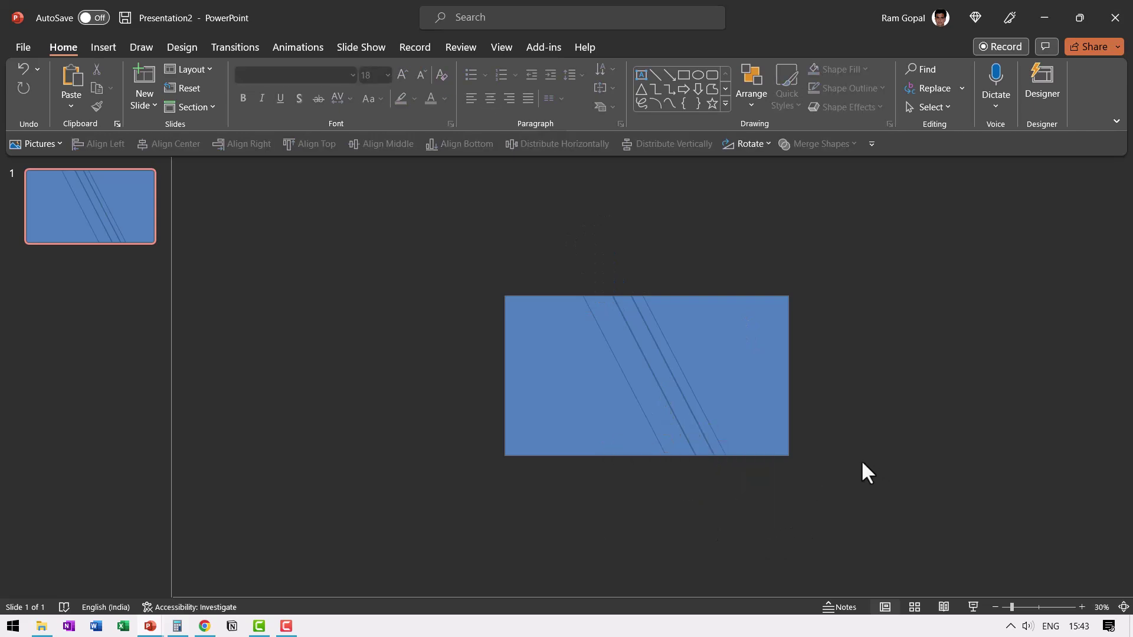
- Fill the first diagonal strip dark navy and the neighbouring strip dark blue
click(655, 392)
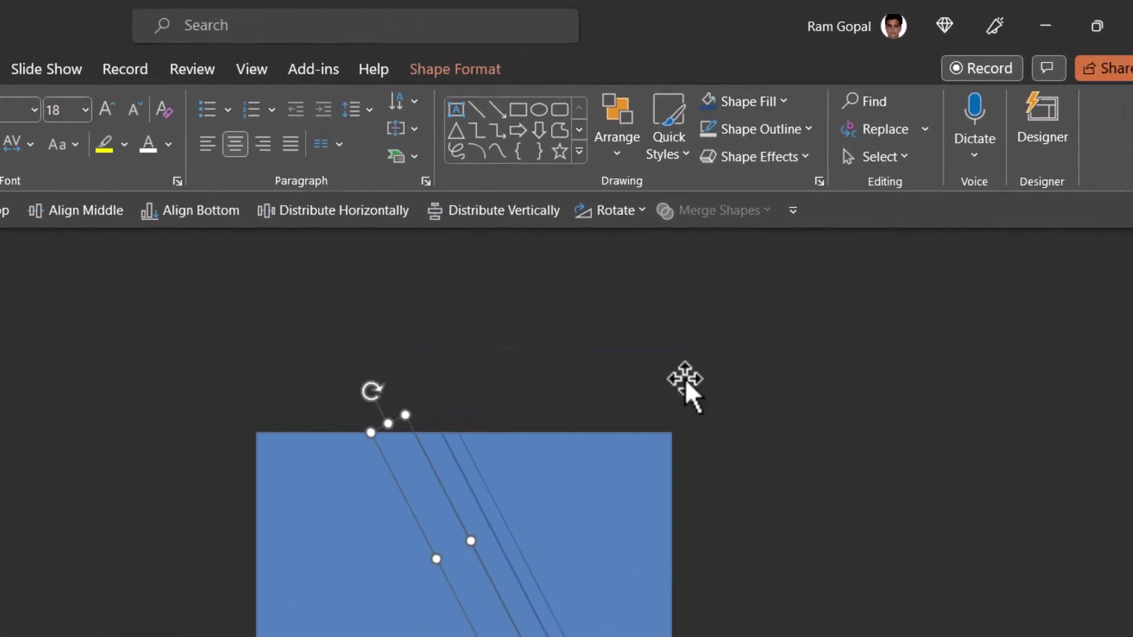
click(767, 104)
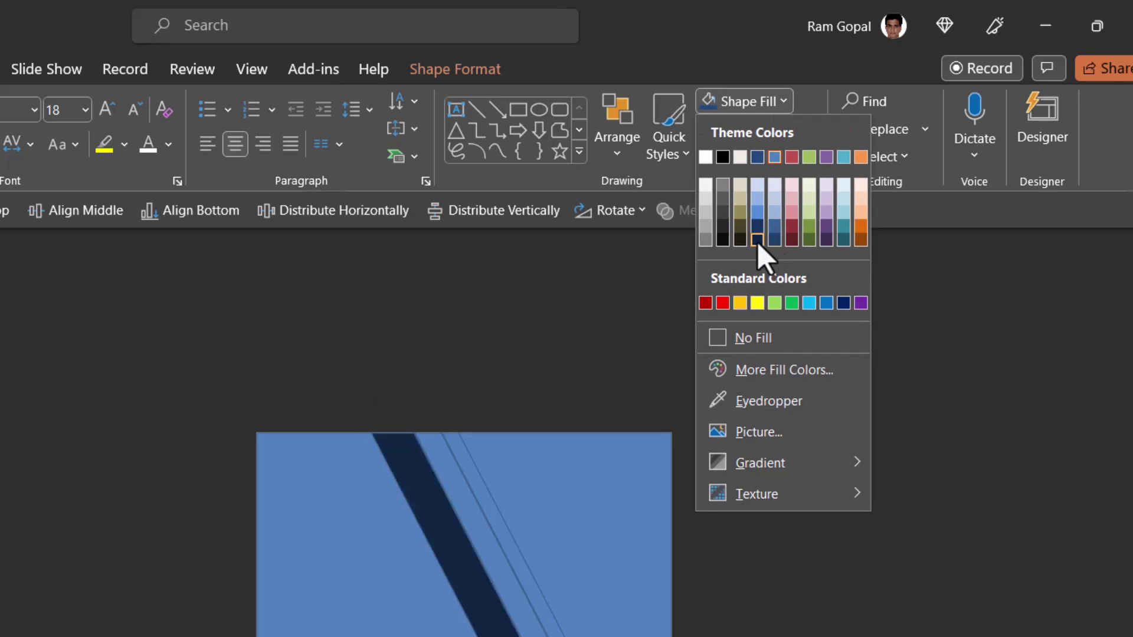
click(756, 242)
click(476, 515)
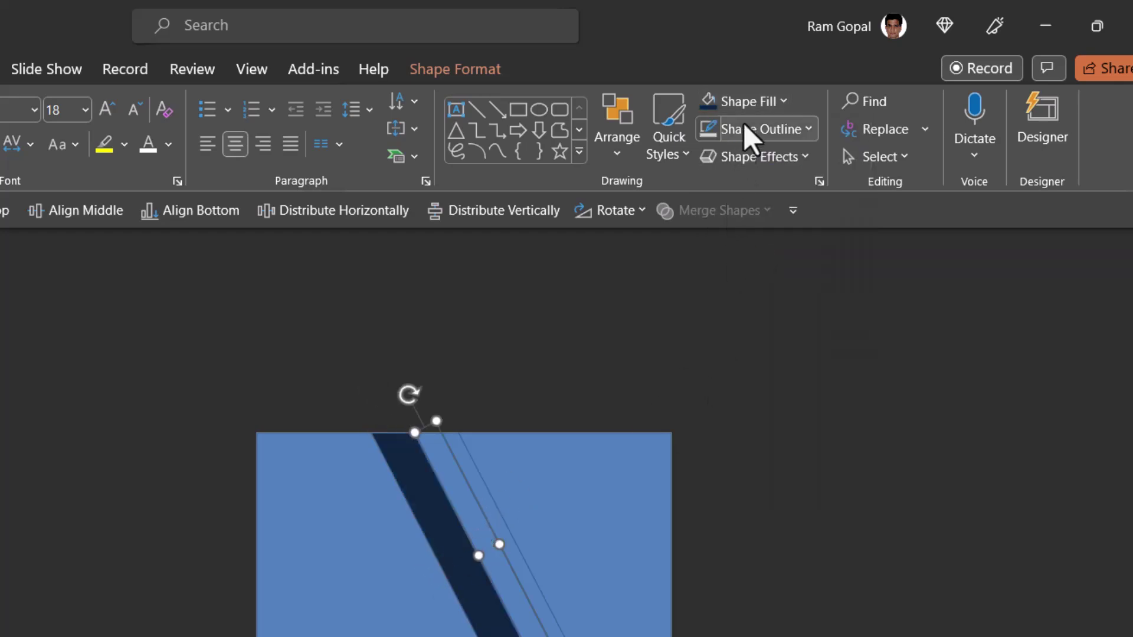
click(760, 107)
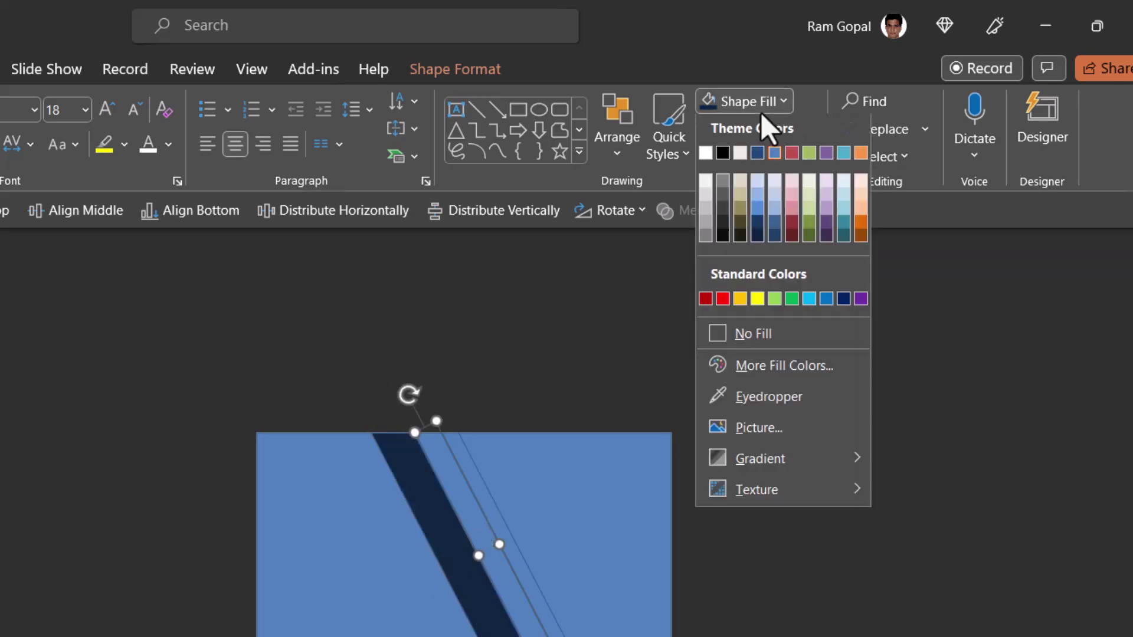
click(756, 225)
click(566, 404)
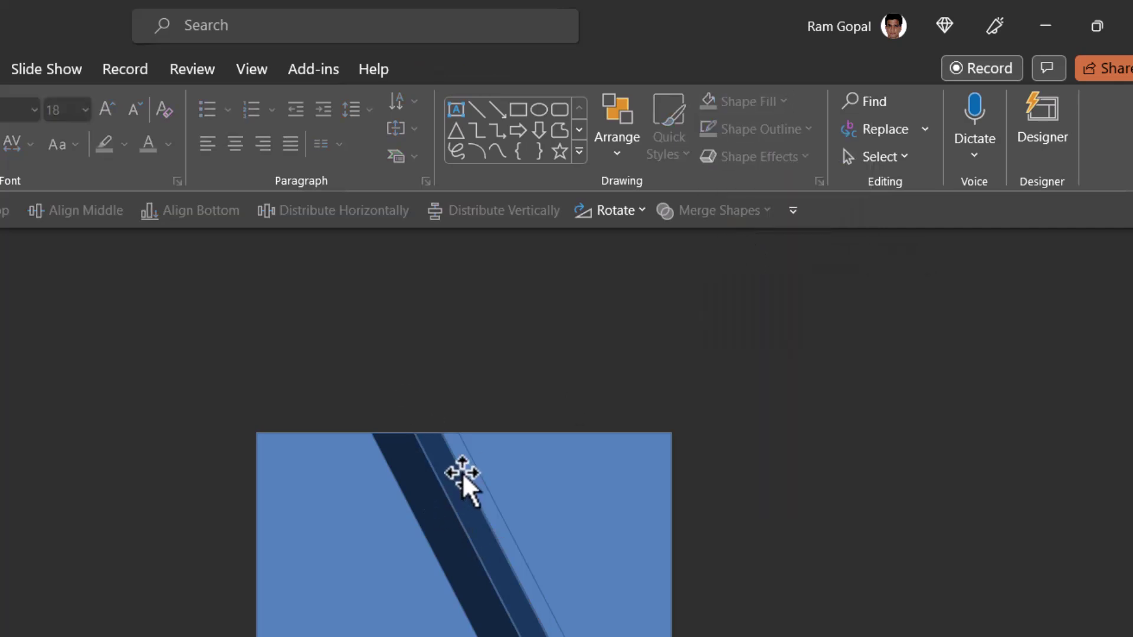
- Fill the thin diagonal strip a lighter blue and the right background piece dark blue
click(463, 473)
click(761, 111)
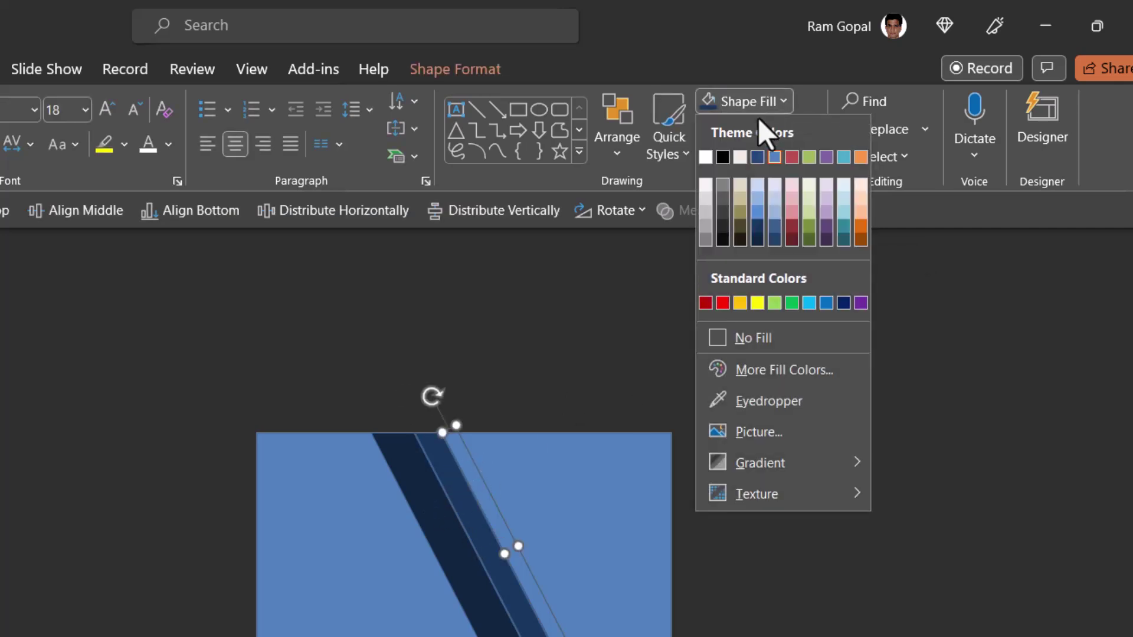
click(755, 215)
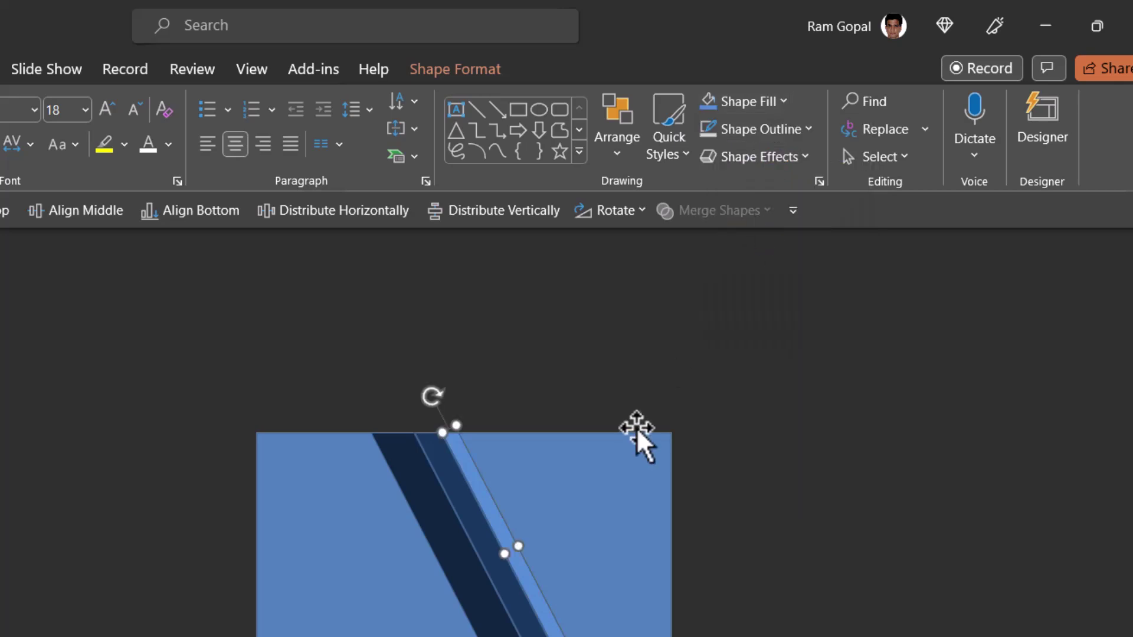
click(621, 454)
click(760, 111)
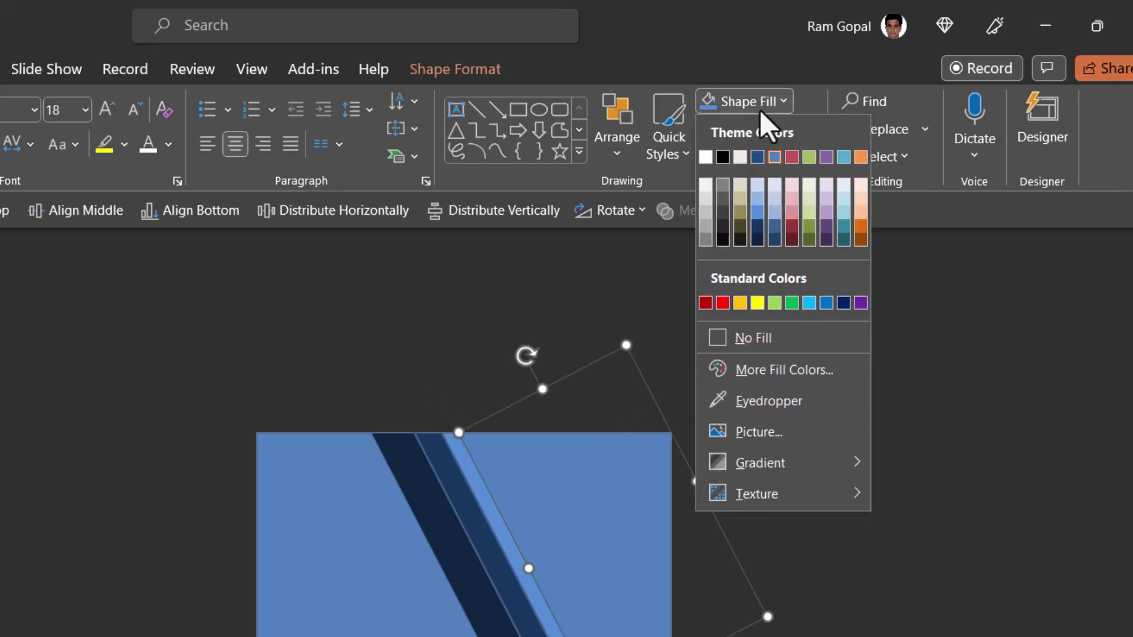
click(756, 158)
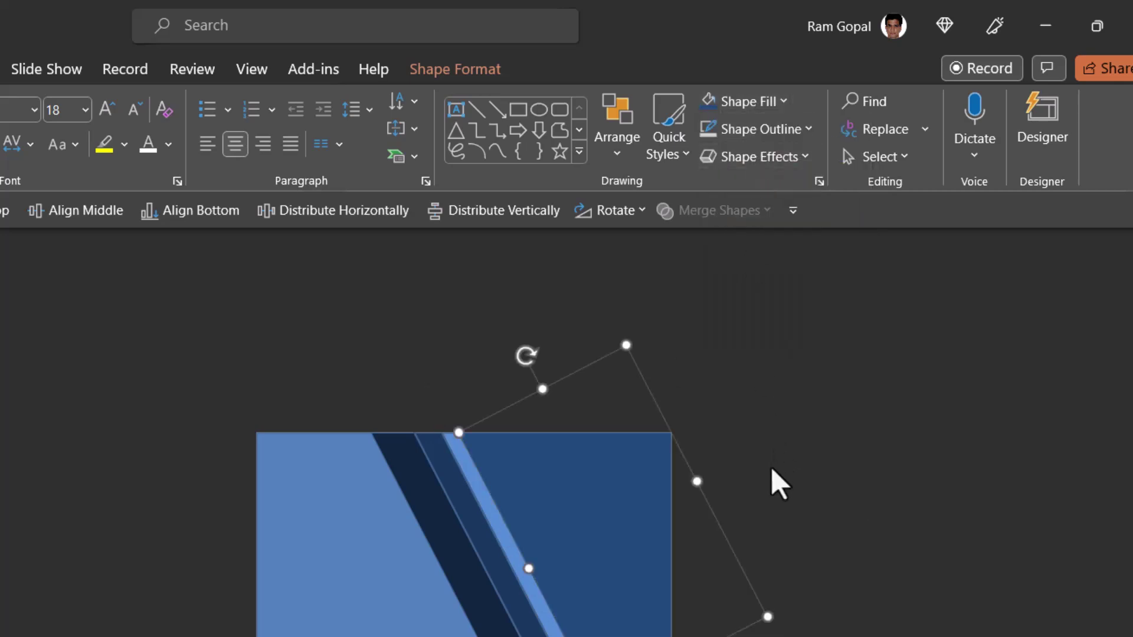
click(306, 417)
- Remove the outlines from every shape on the slide
key(ctrl+a)
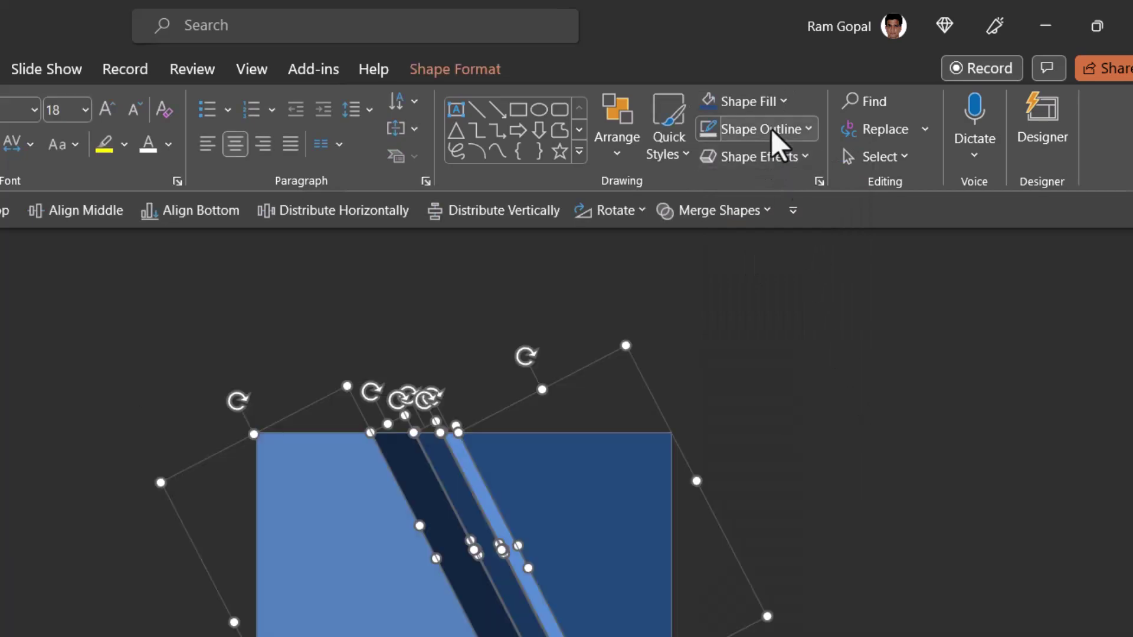
click(770, 129)
click(755, 366)
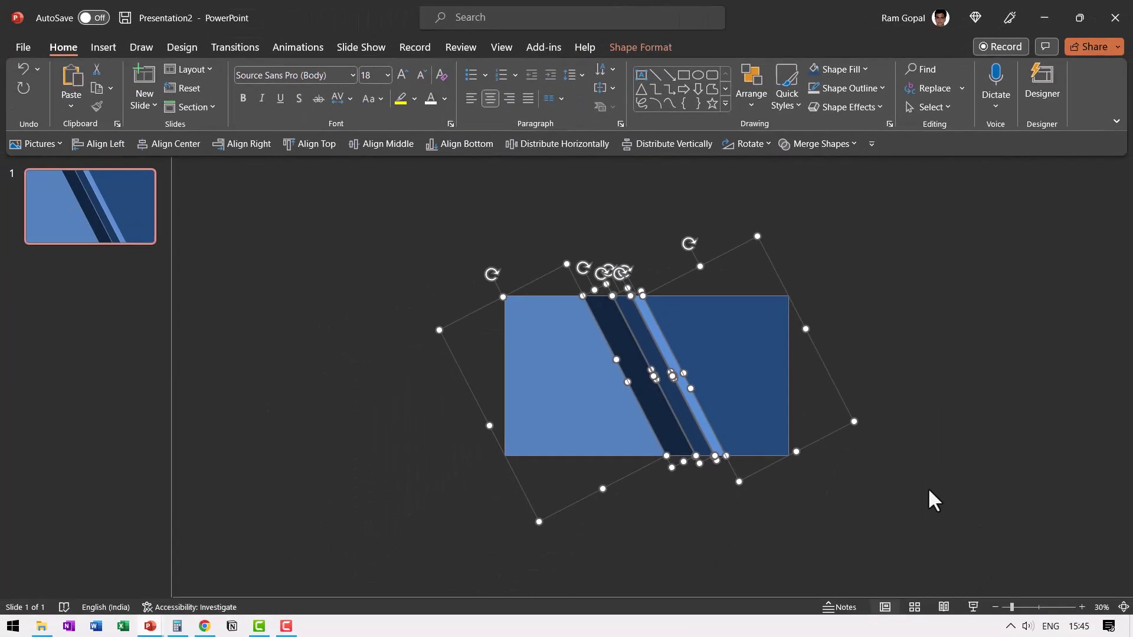
click(931, 500)
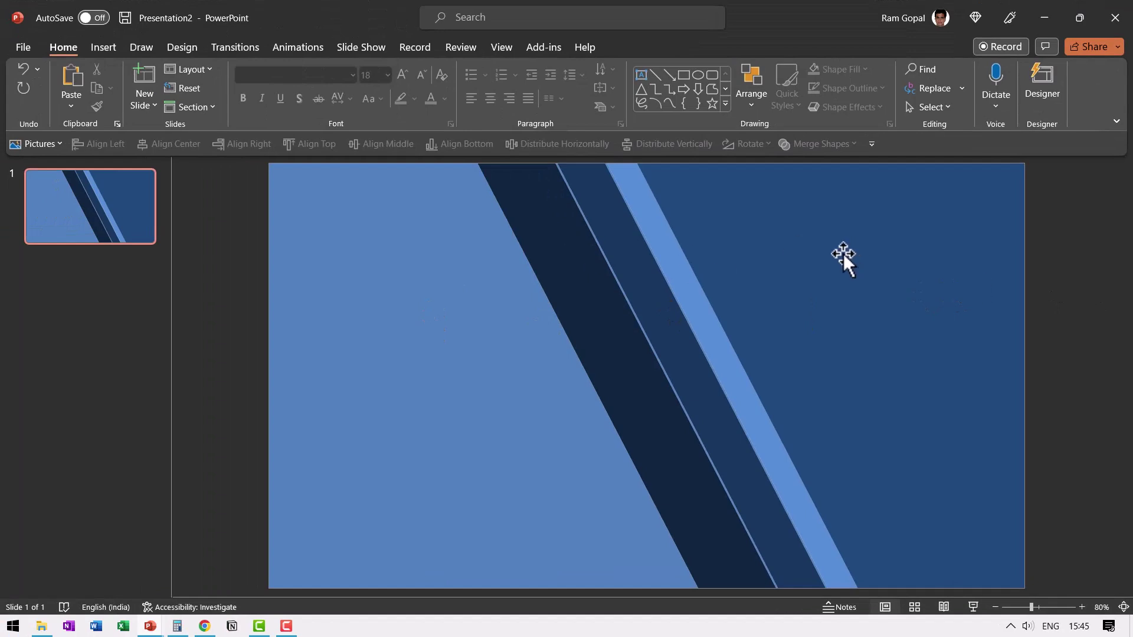
- Paste the photo of a nurse holding a newborn and move it flush to the slide's left edge
click(443, 261)
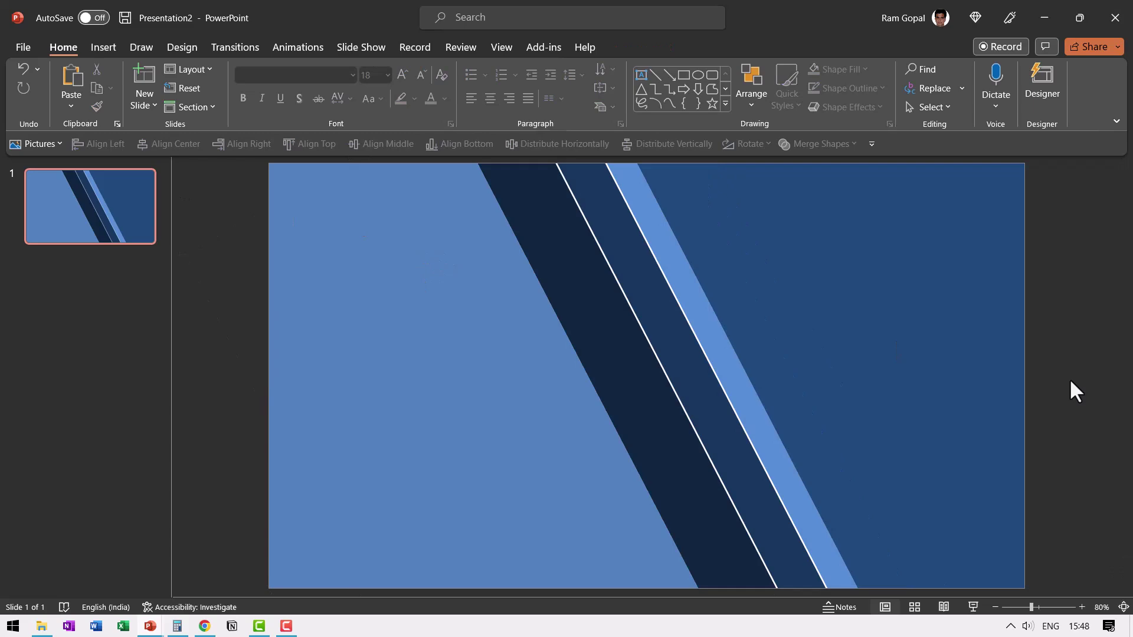
key(ctrl+v)
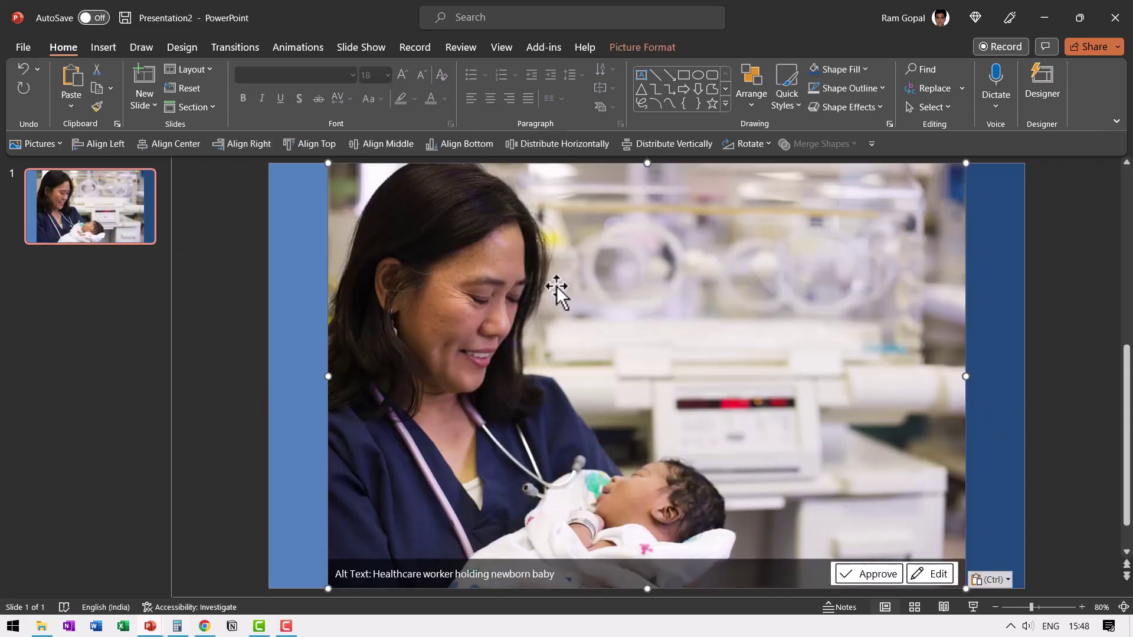
drag(697, 457, 637, 457)
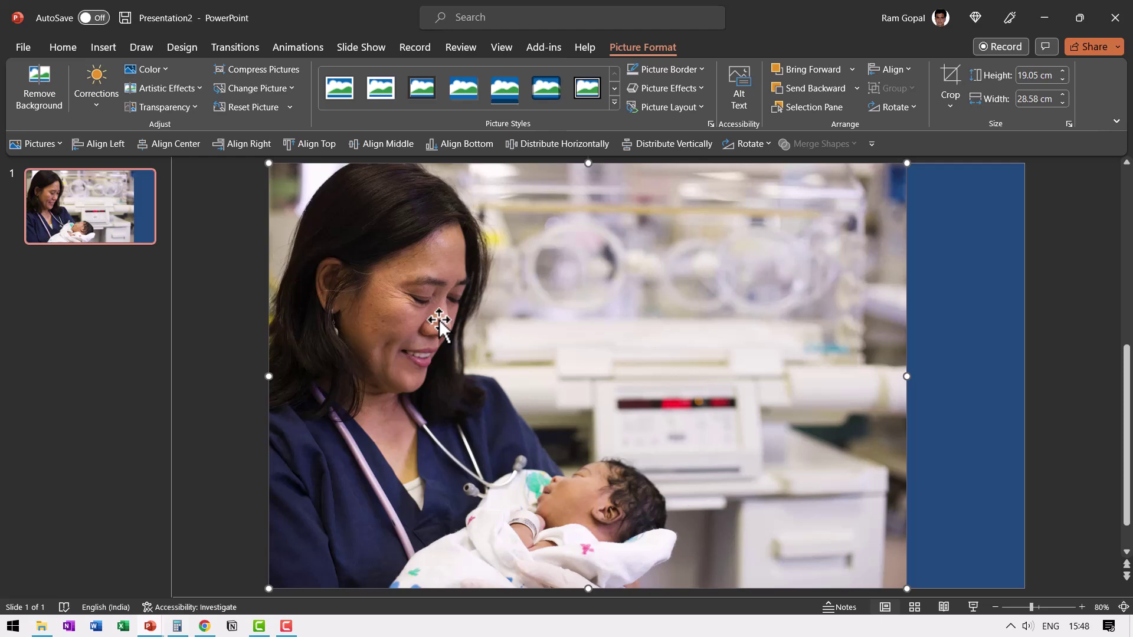
- Try 30% transparency on the photo, revert it to fully opaque, and zoom out
click(194, 105)
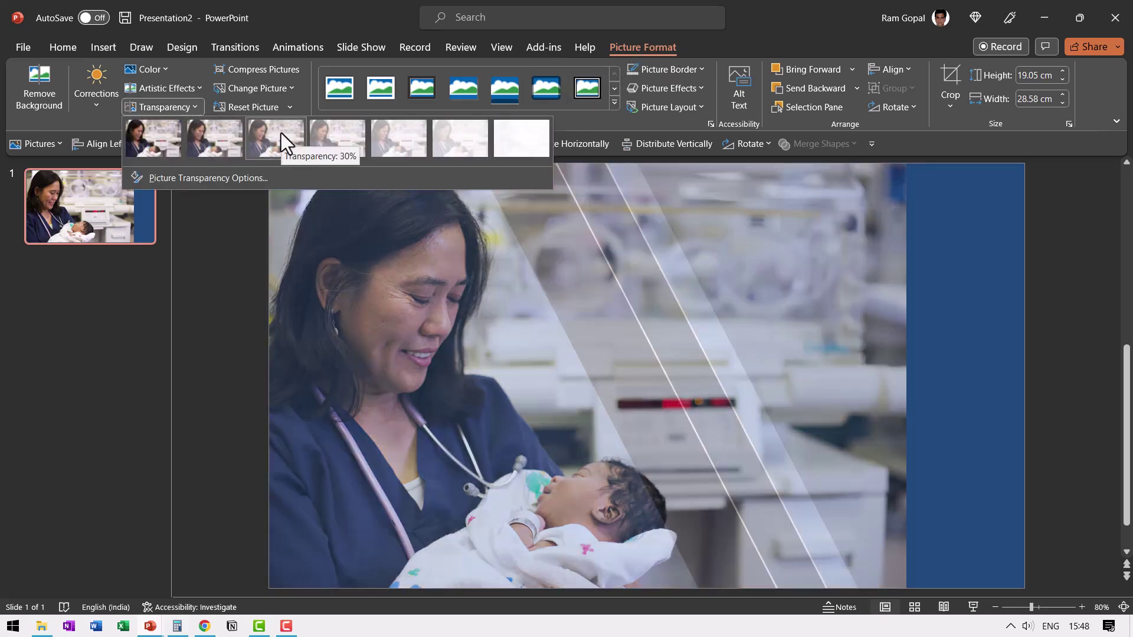
click(281, 134)
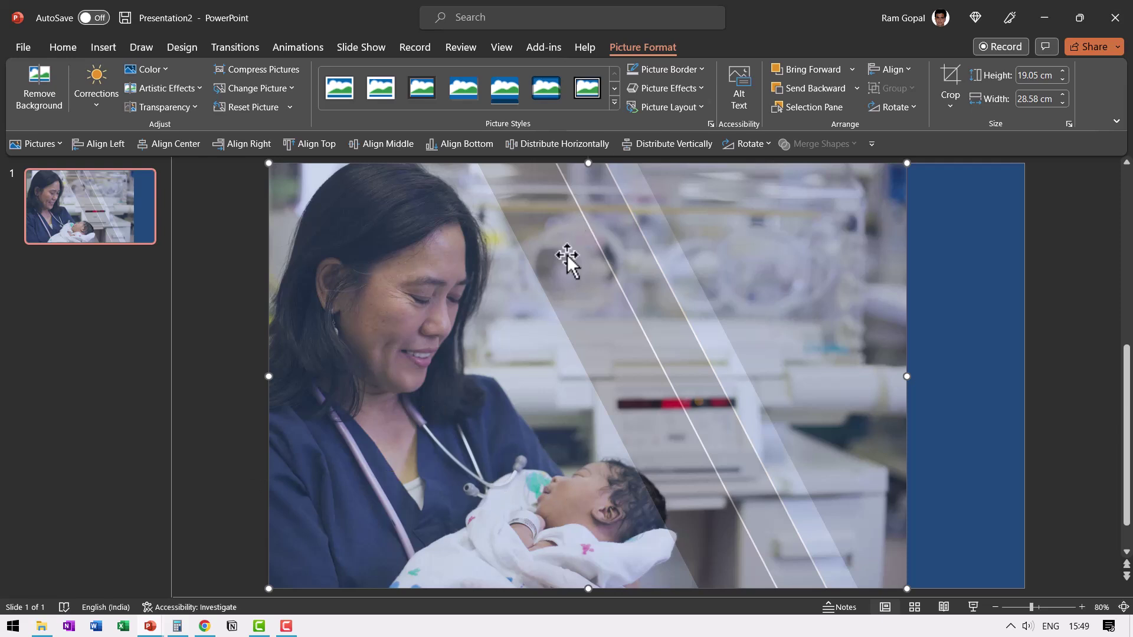
click(192, 108)
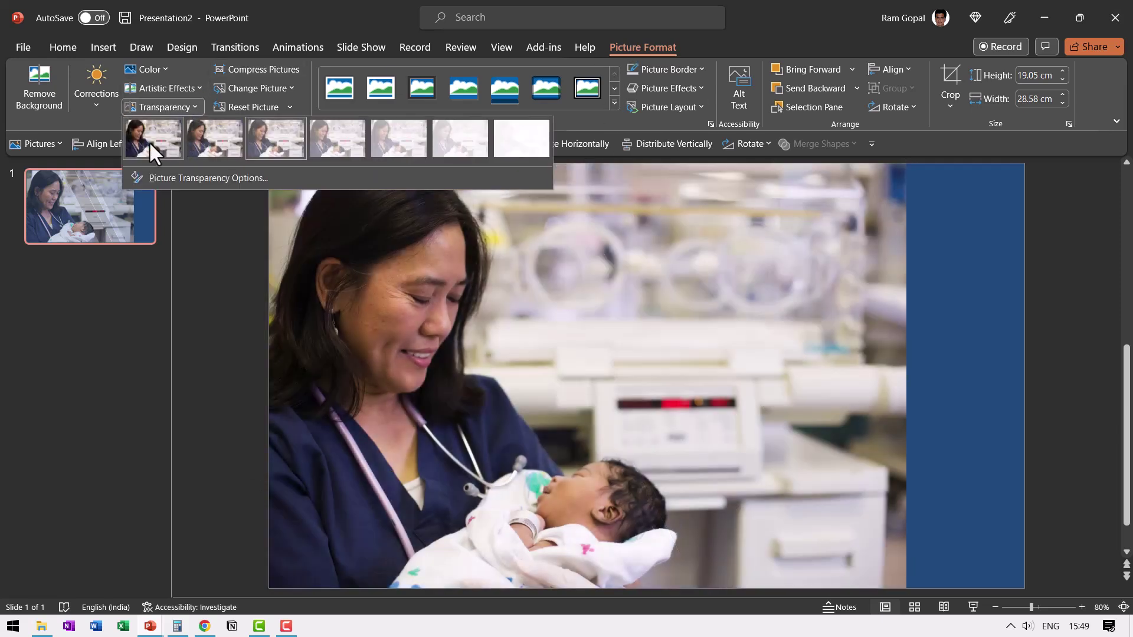
click(150, 142)
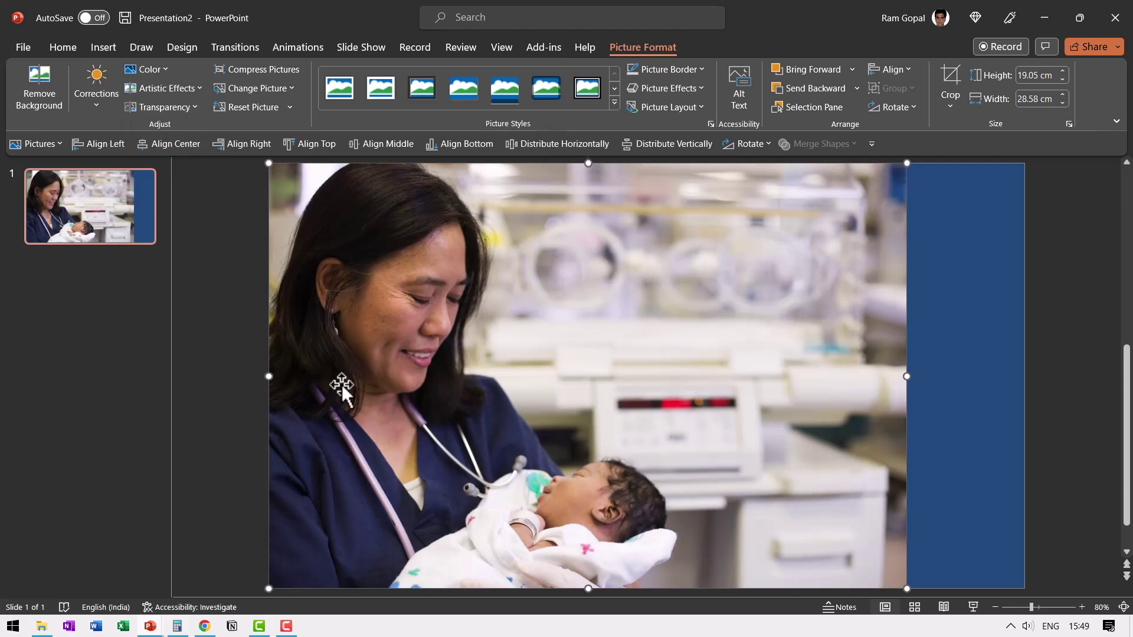
click(997, 607)
click(997, 607)
click(997, 607)
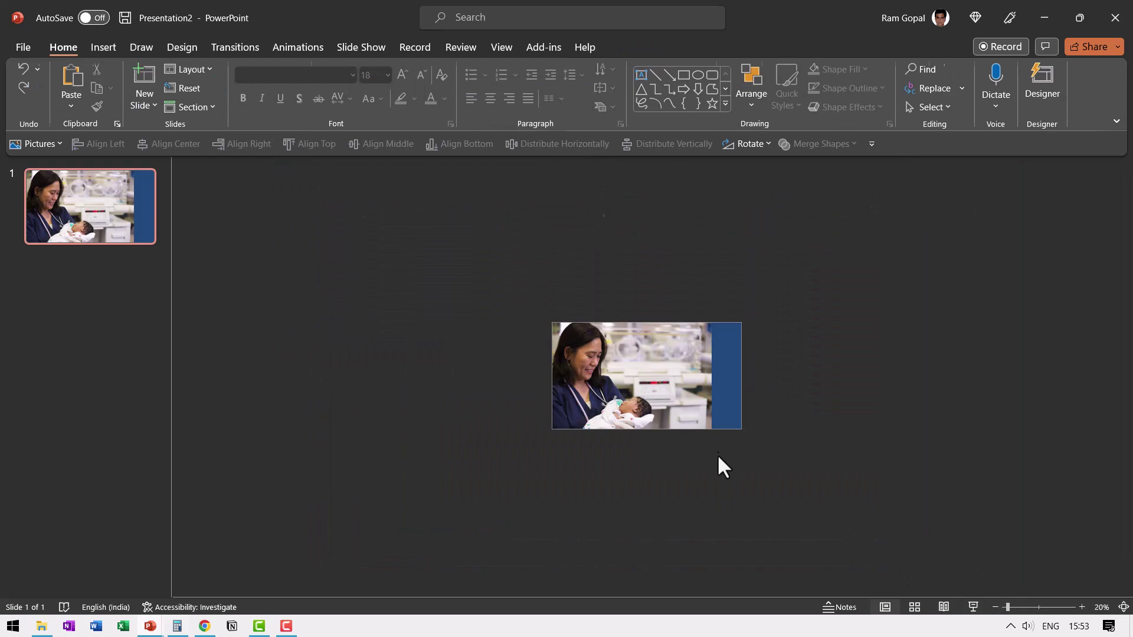
- Intersect the nurse photo with the diagonal shapes so it is clipped along the diagonal
click(676, 374)
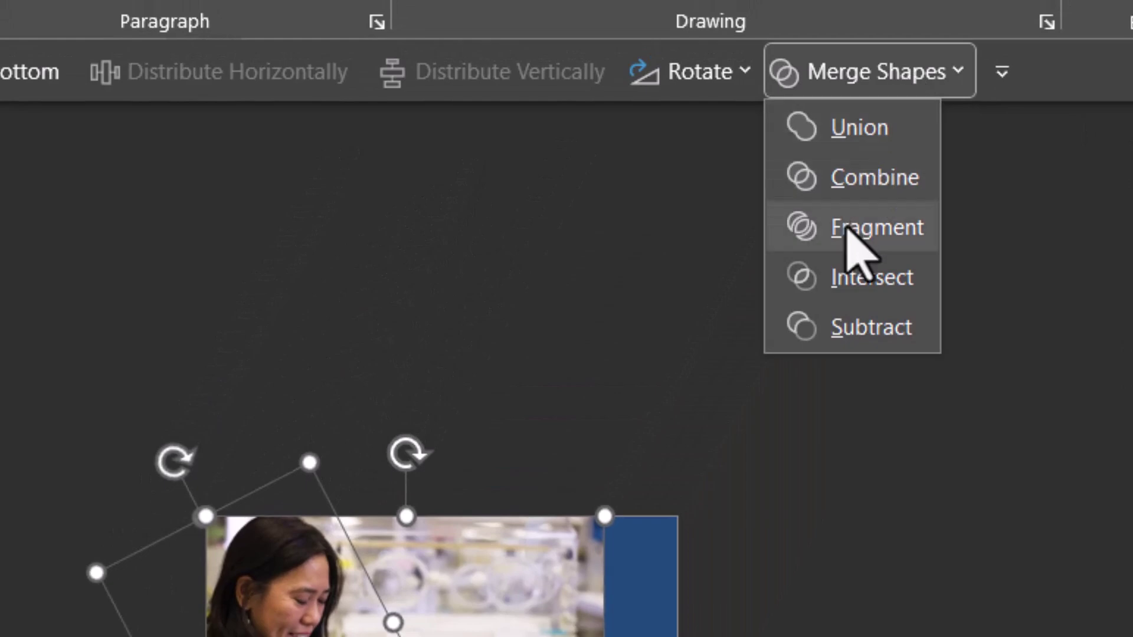
click(850, 282)
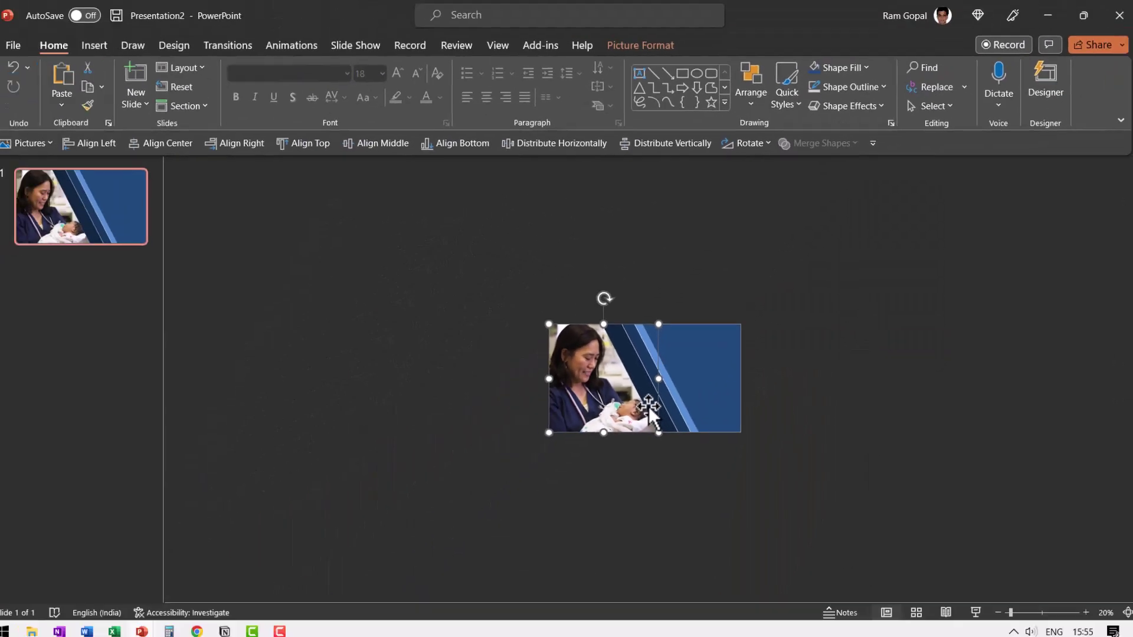
- Draw a white horizontal line from the diagonal strips to the slide's right edge
click(1123, 607)
click(1062, 383)
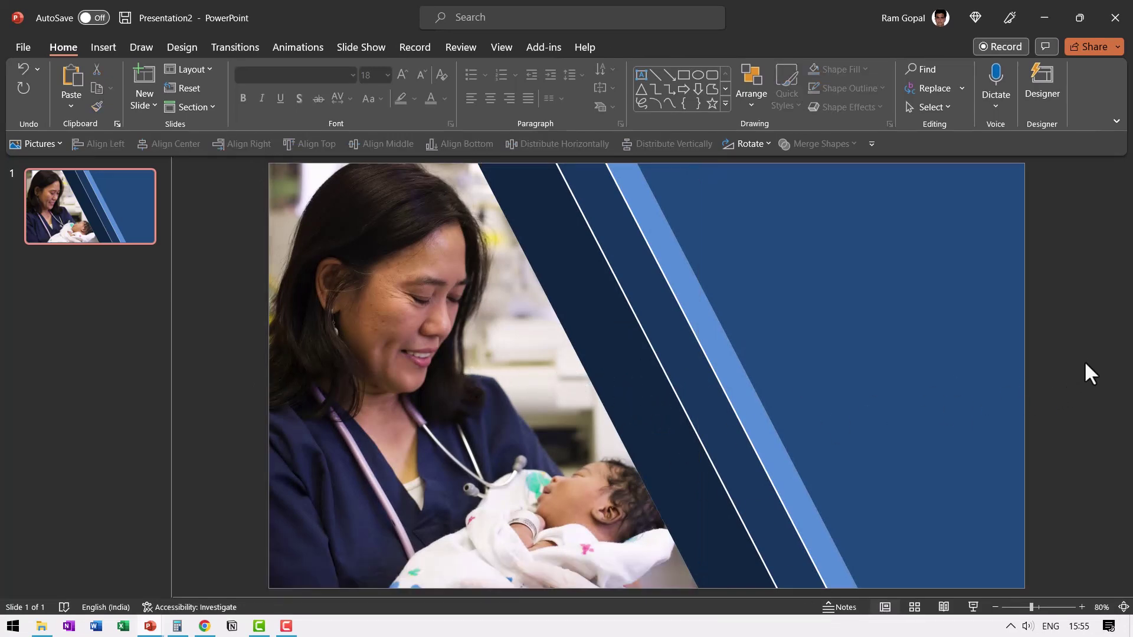
click(653, 76)
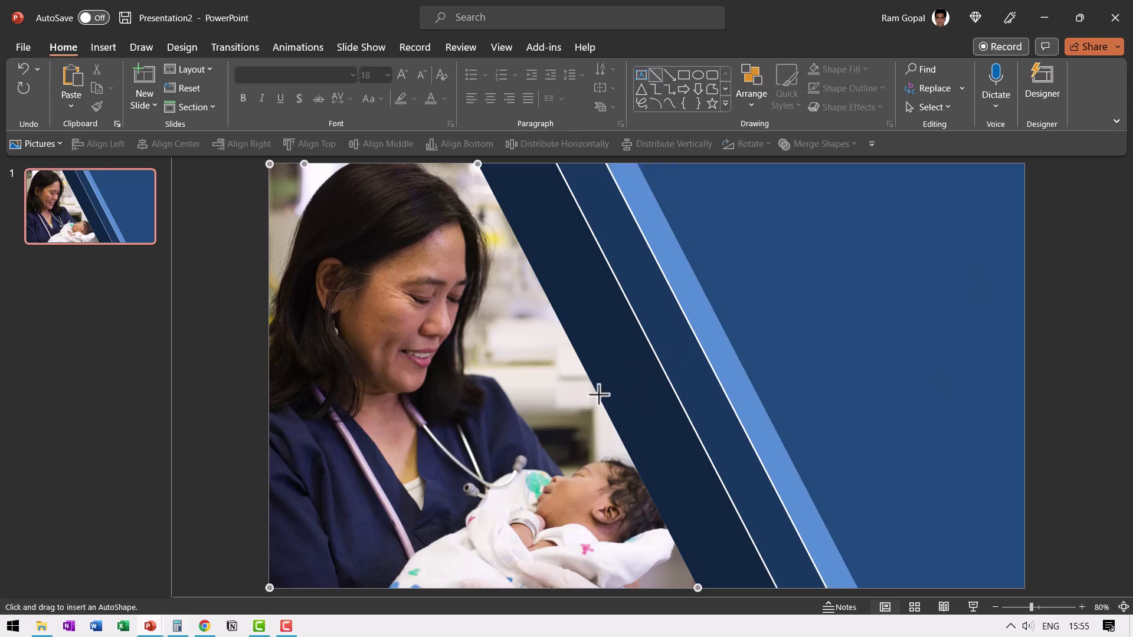
drag(596, 389, 1024, 389)
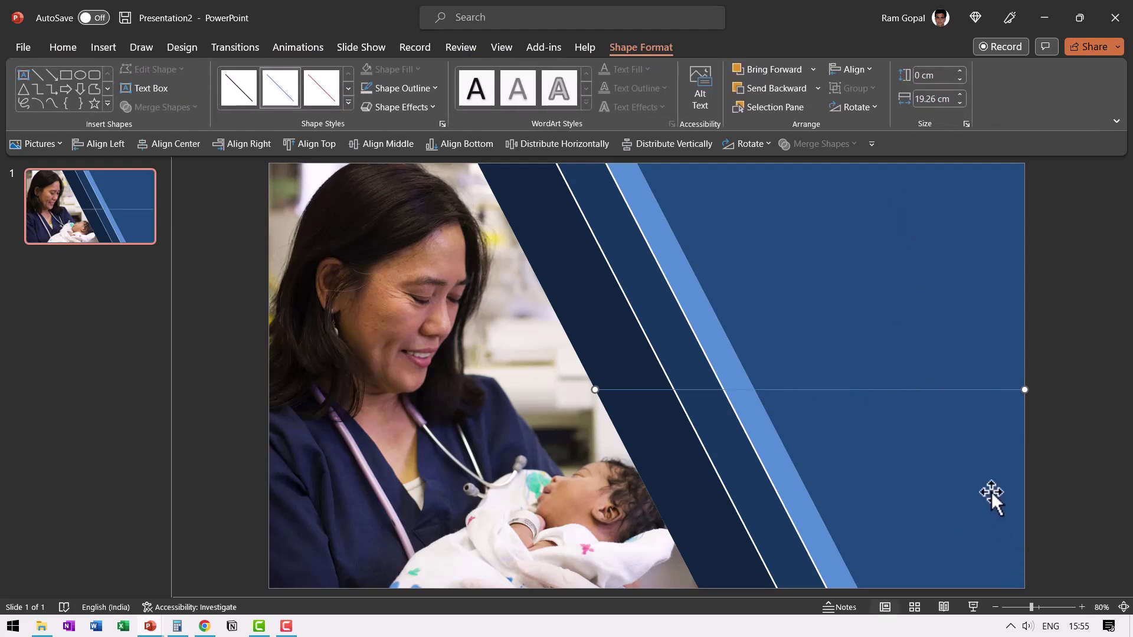
click(408, 90)
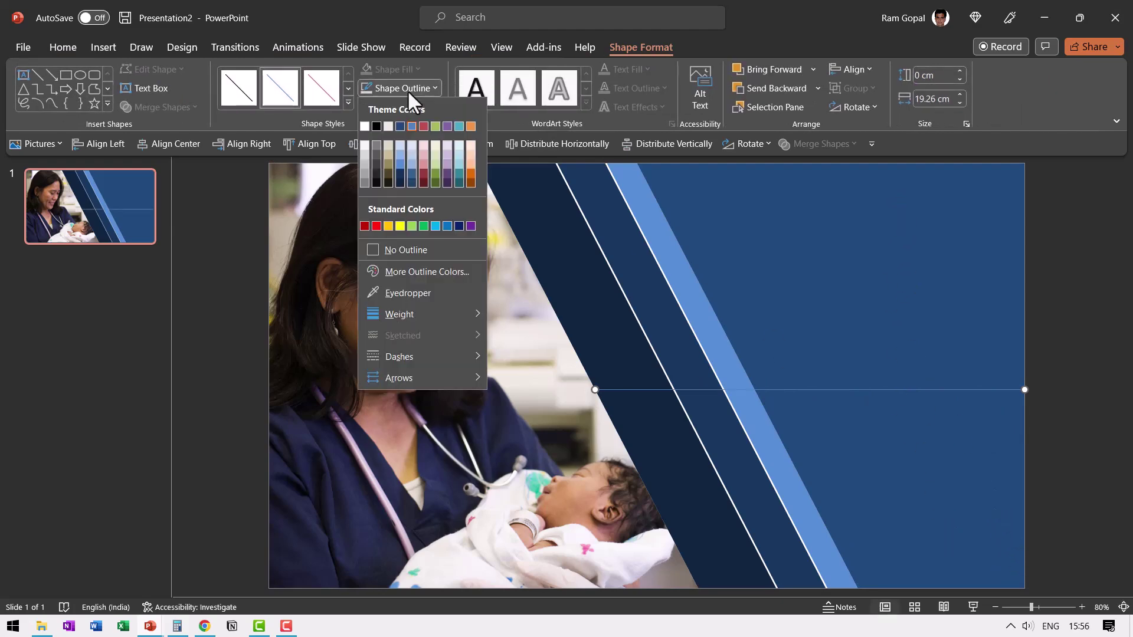
click(364, 126)
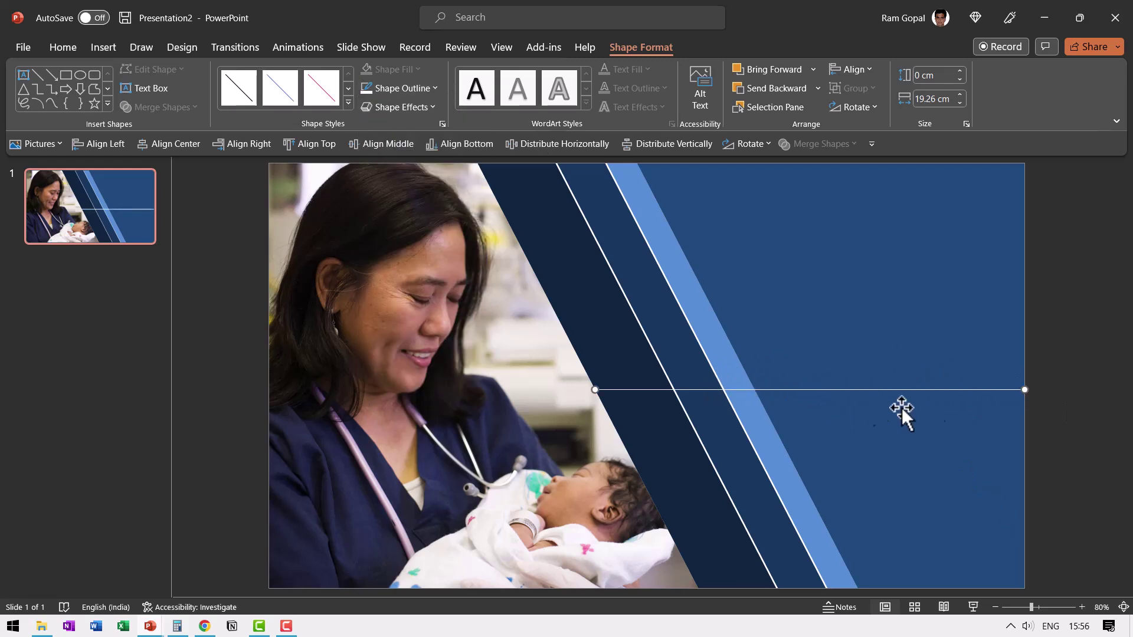
- Paste the 'Neonatology' title and presenter-name boxes and nudge them down just above the line
click(1068, 415)
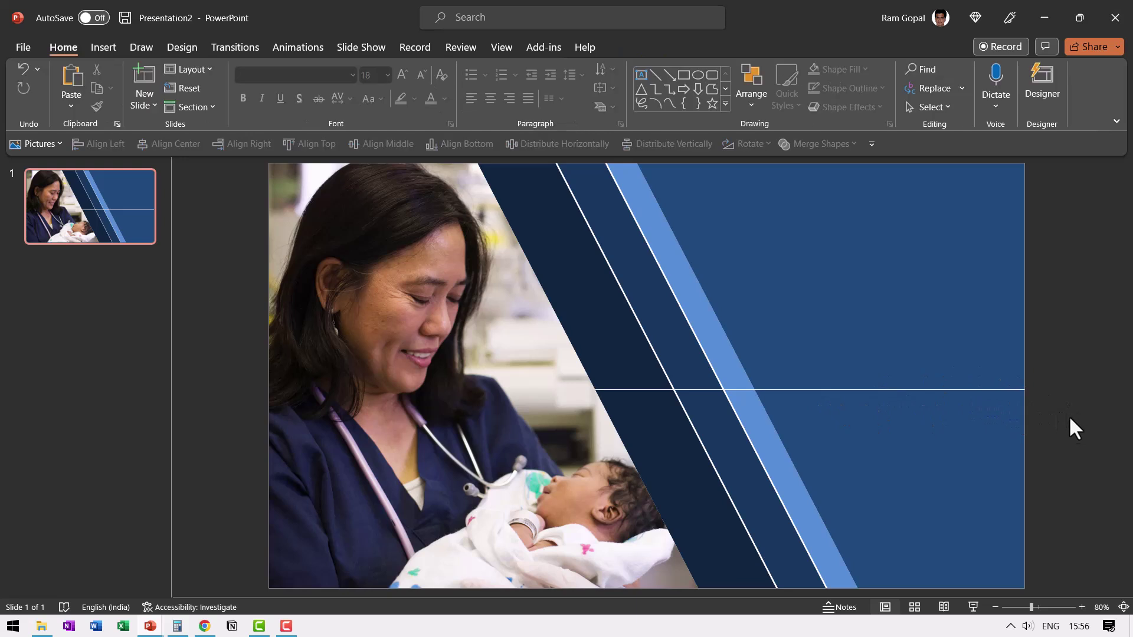
key(ctrl+v)
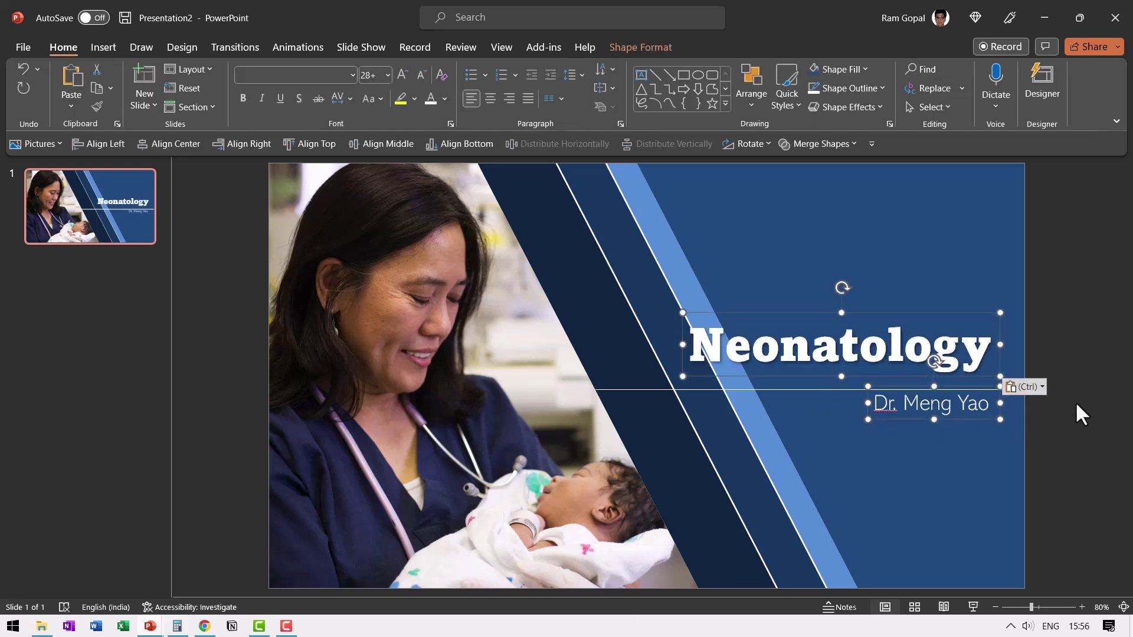
key(Down)
key(Down)
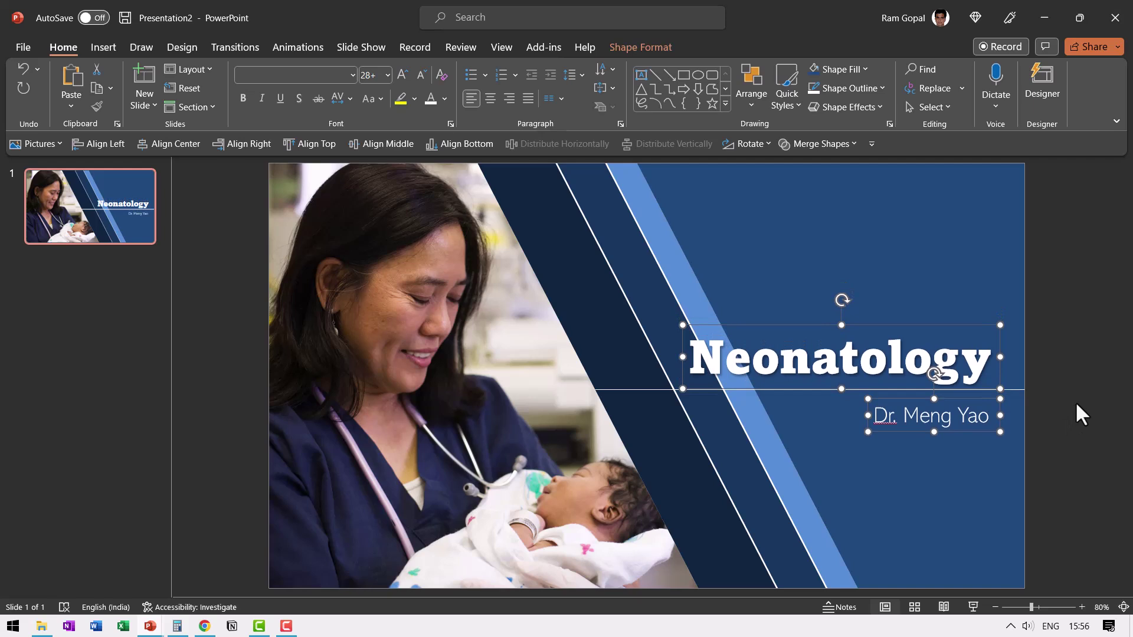
key(ctrl+Down)
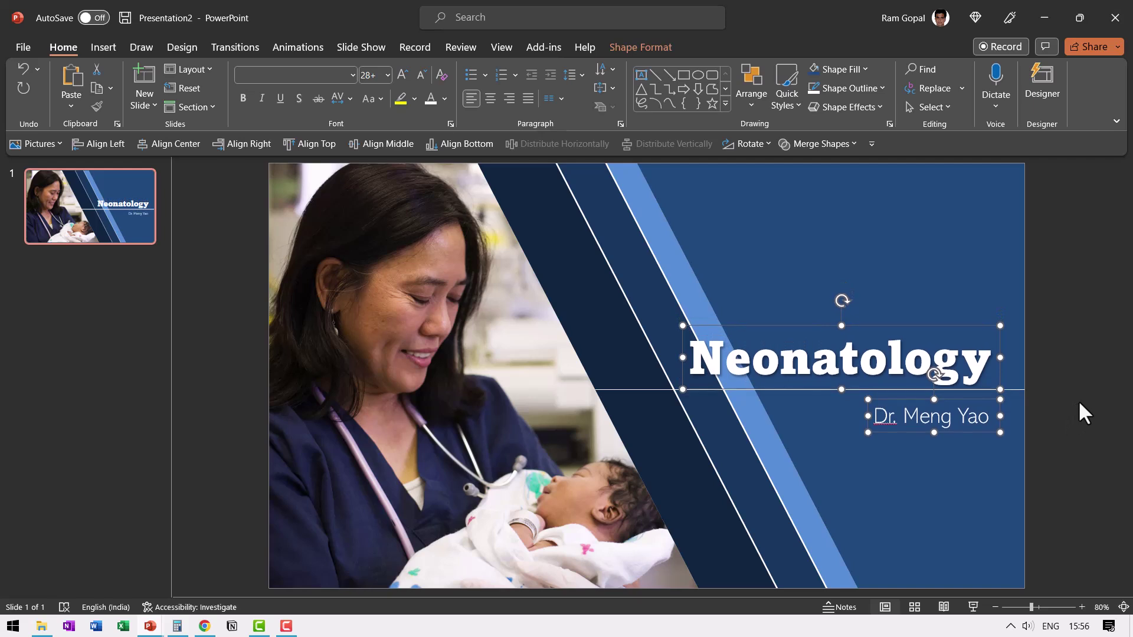
click(1079, 403)
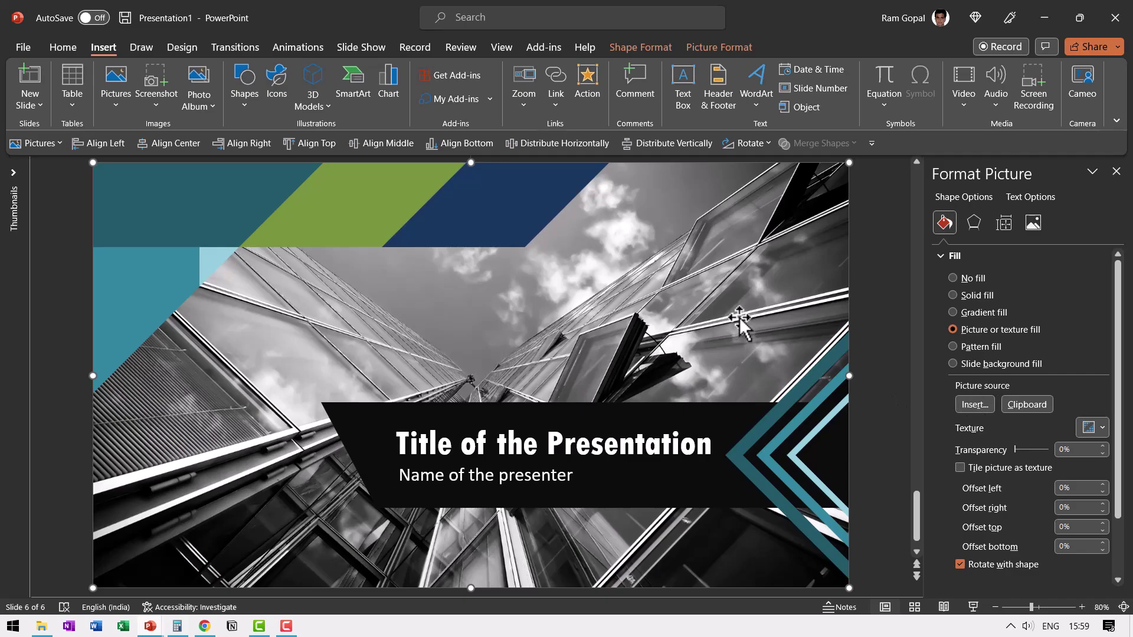
- Switch to Chrome showing the Comprehensive All In One PowerPoint Bundle 2.0 page
key(alt+Tab)
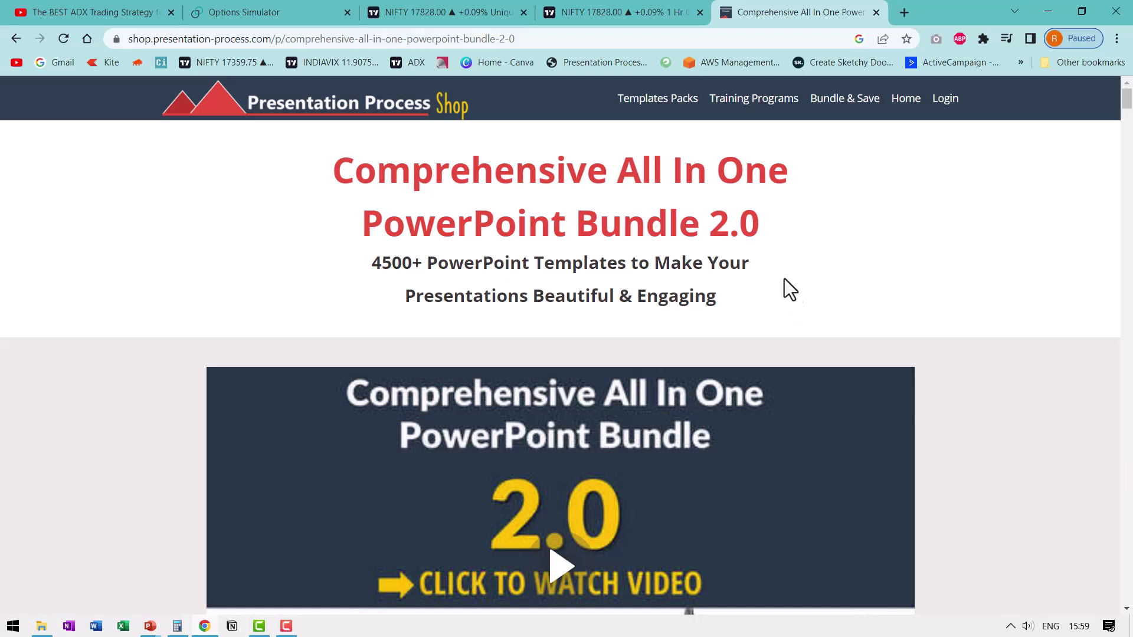